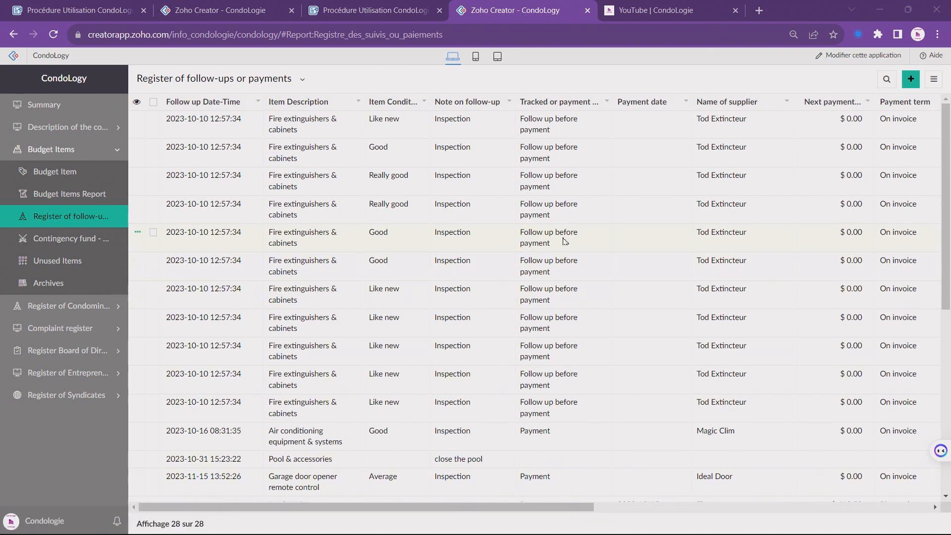
Examine the follow-up and payment entries in the register, including supplier, payment term, payment method and cost columns
scroll(574, 245, down, 7)
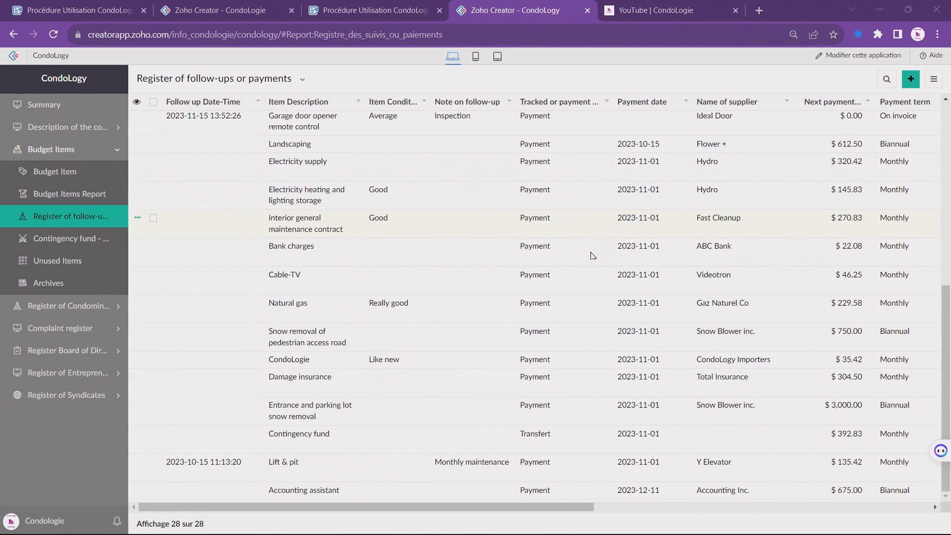
drag(495, 507, 712, 517)
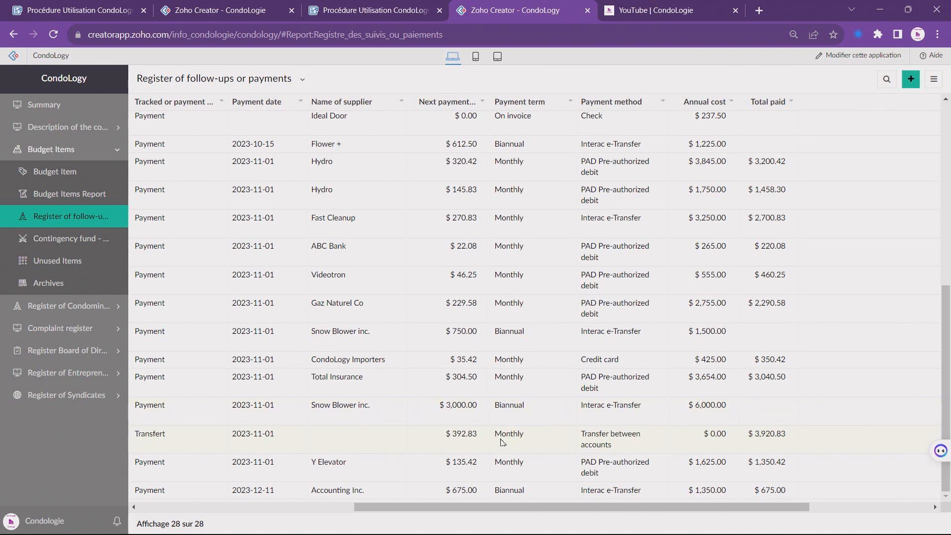
drag(475, 511, 229, 505)
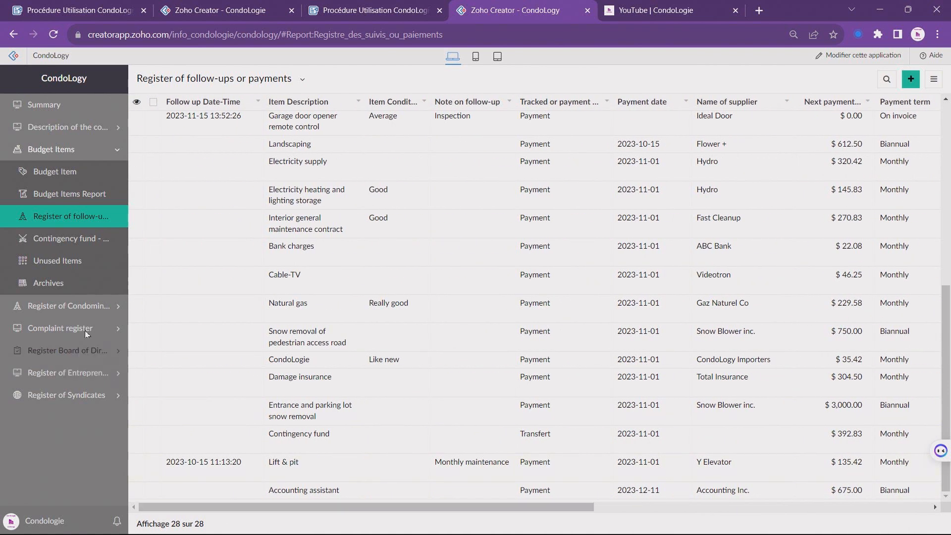
Open the unit 101 record for editing from the Follow-up & Annual contributions report of the condominium register
click(71, 309)
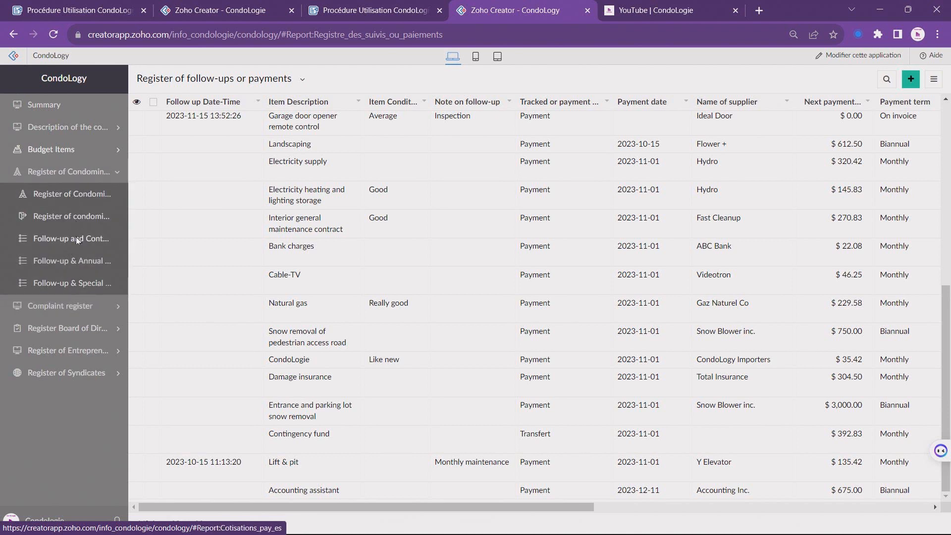
click(75, 262)
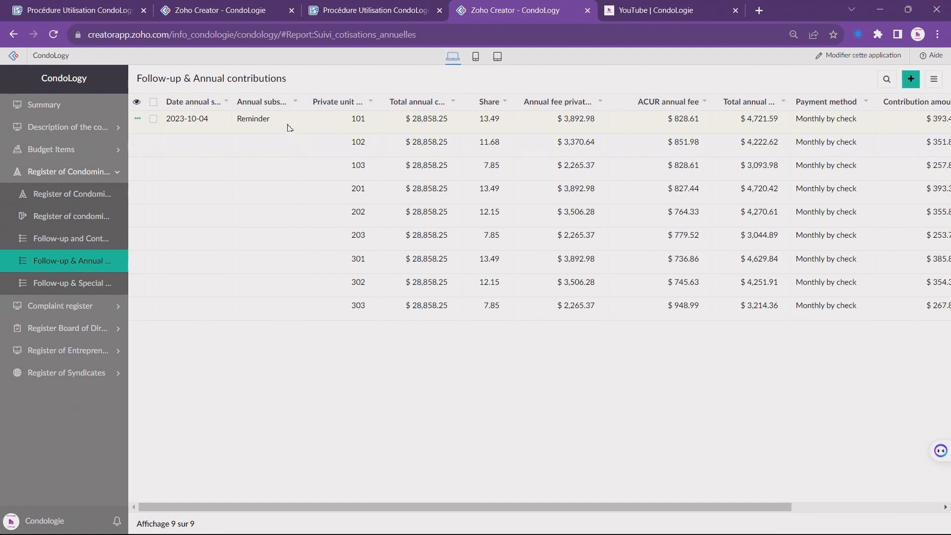
click(138, 119)
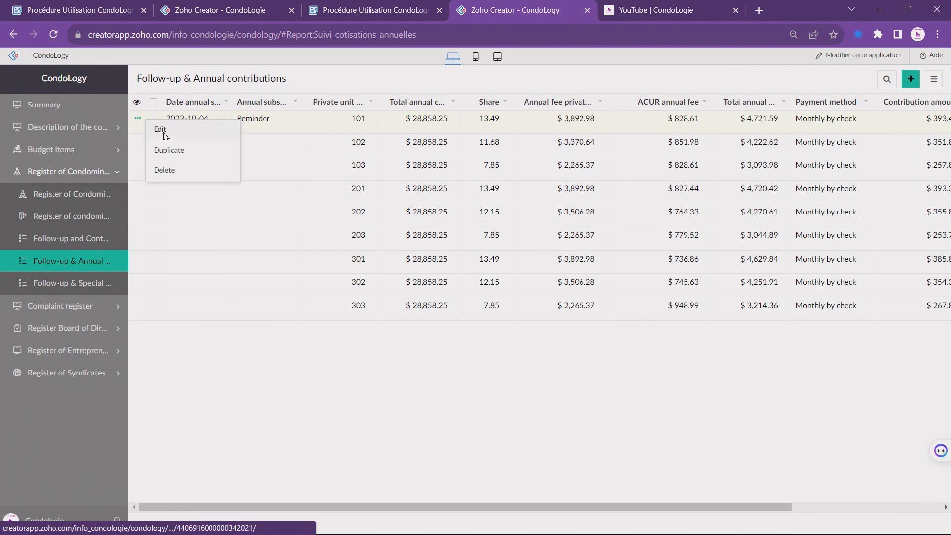
click(160, 130)
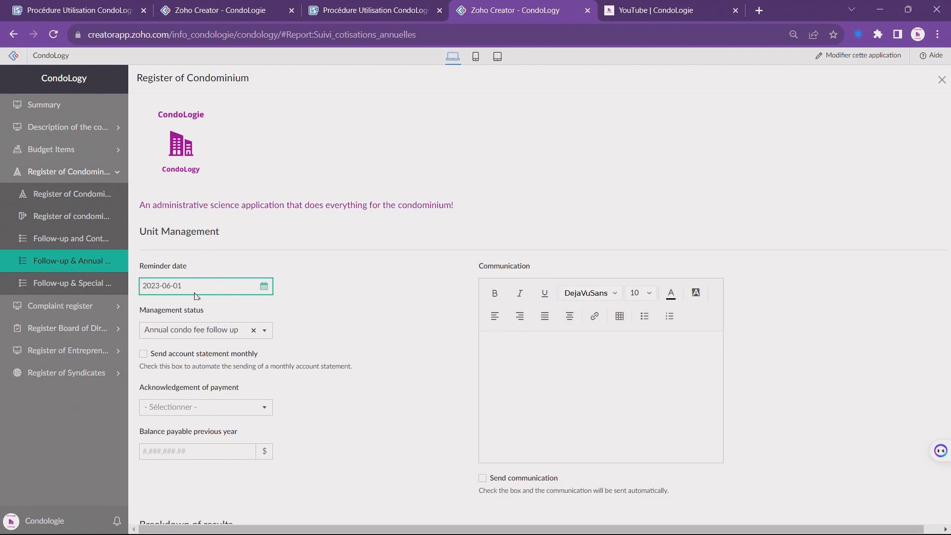
Set the unit's reminder date to 2023-11-01 and its management status to In progress
click(194, 291)
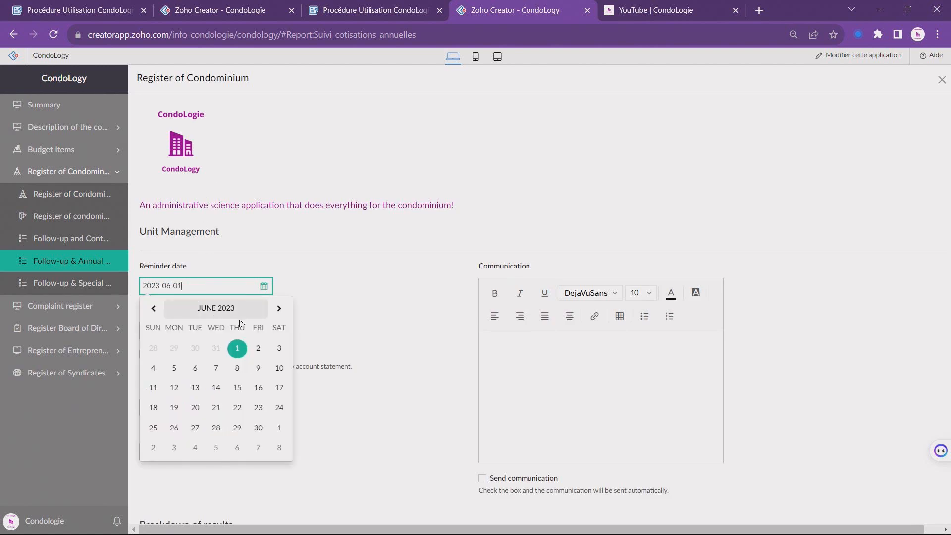
click(280, 308)
click(280, 309)
click(279, 308)
click(279, 309)
click(280, 309)
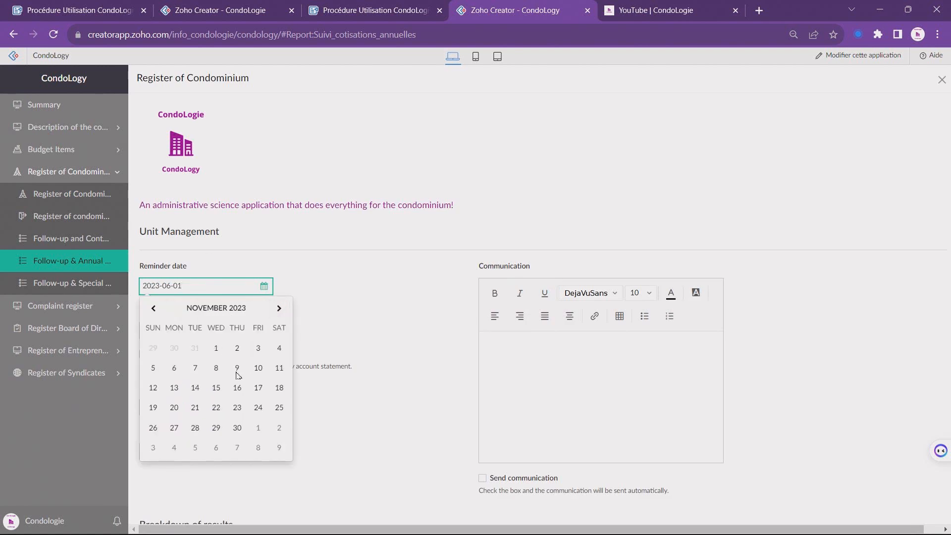
click(216, 348)
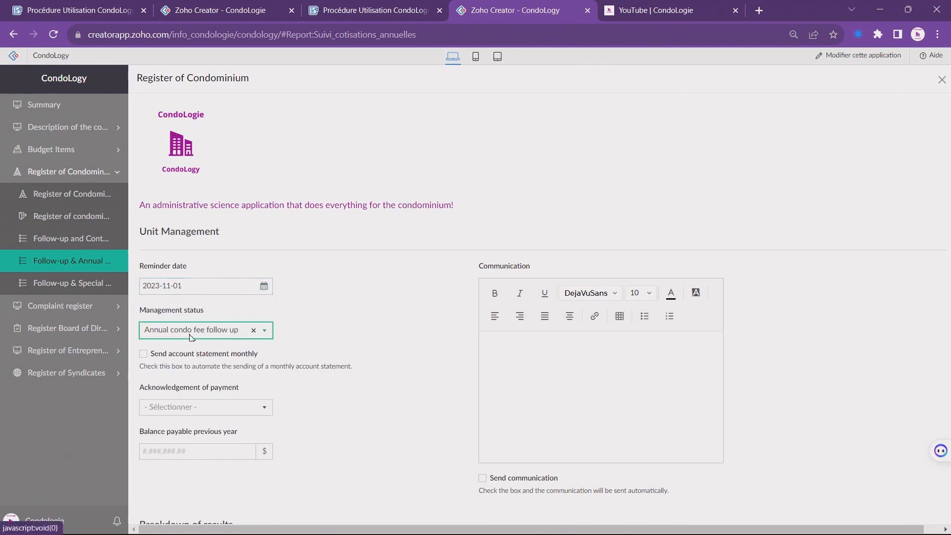
click(191, 335)
click(184, 350)
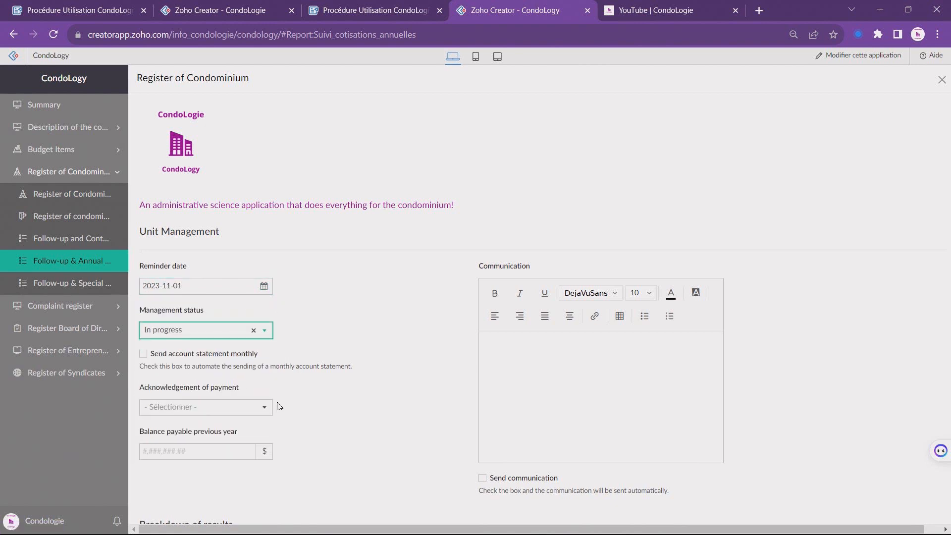
Set the annual subscription status to Received & up to date in the contributions section and save the unit record
scroll(288, 401, down, 15)
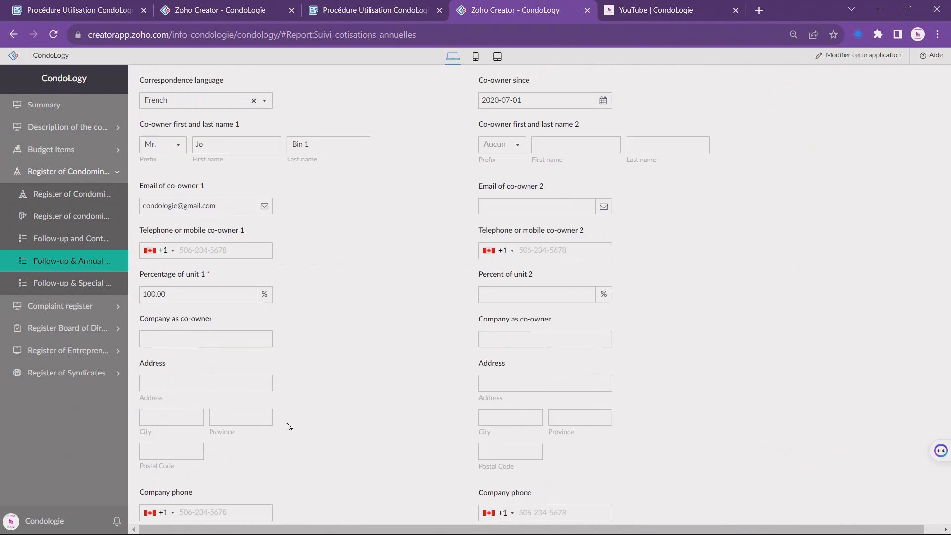
scroll(301, 365, down, 10)
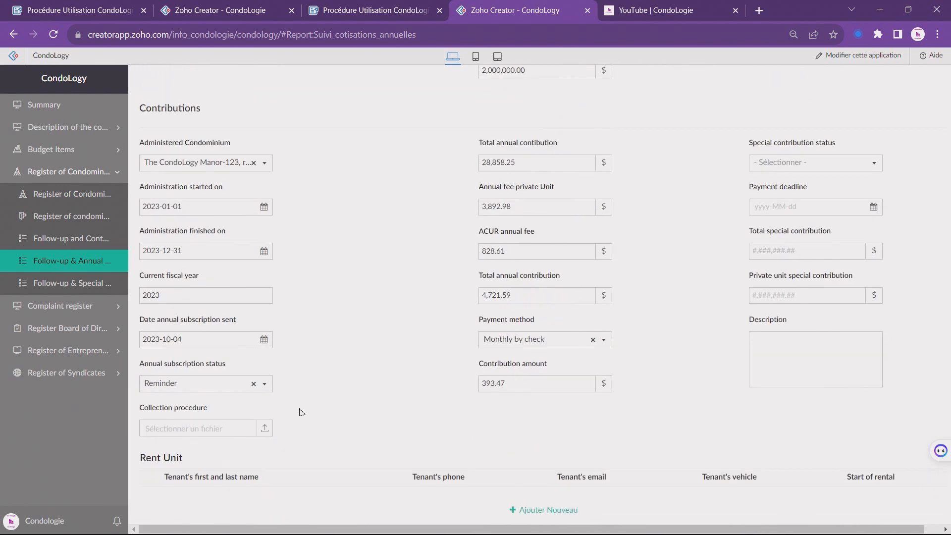
click(208, 385)
click(205, 420)
scroll(380, 435, down, 15)
scroll(474, 453, down, 3)
click(515, 505)
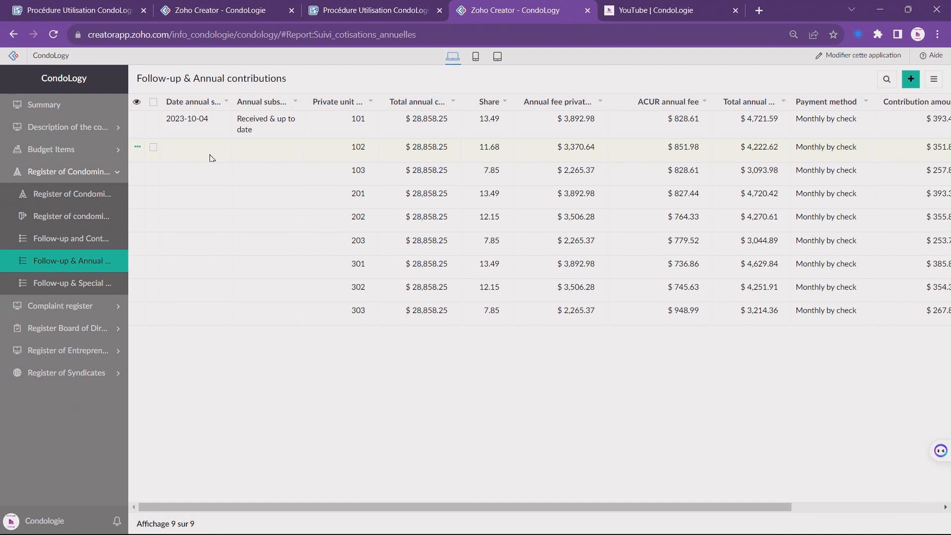
Select units 102 through 303 for bulk editing and set Date annual subscription sent to 2023-10-04
click(153, 102)
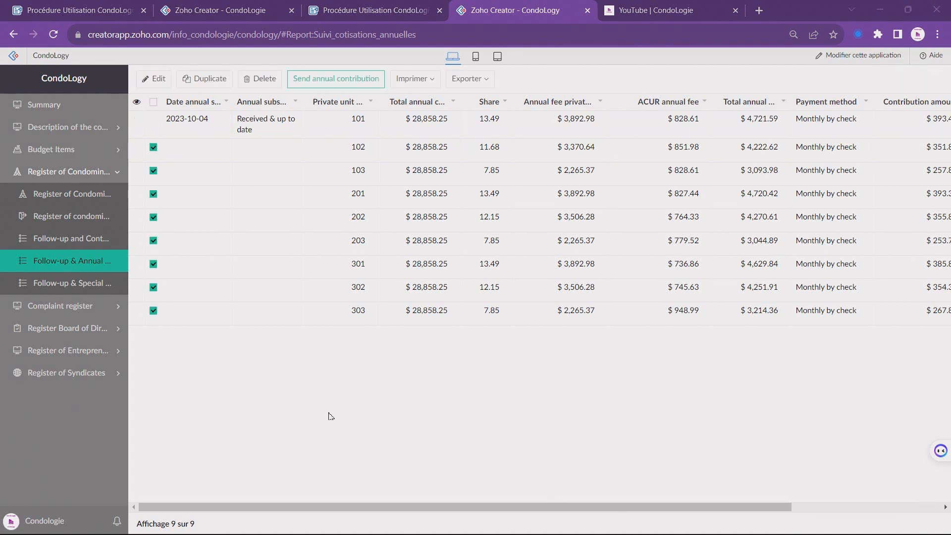
click(161, 79)
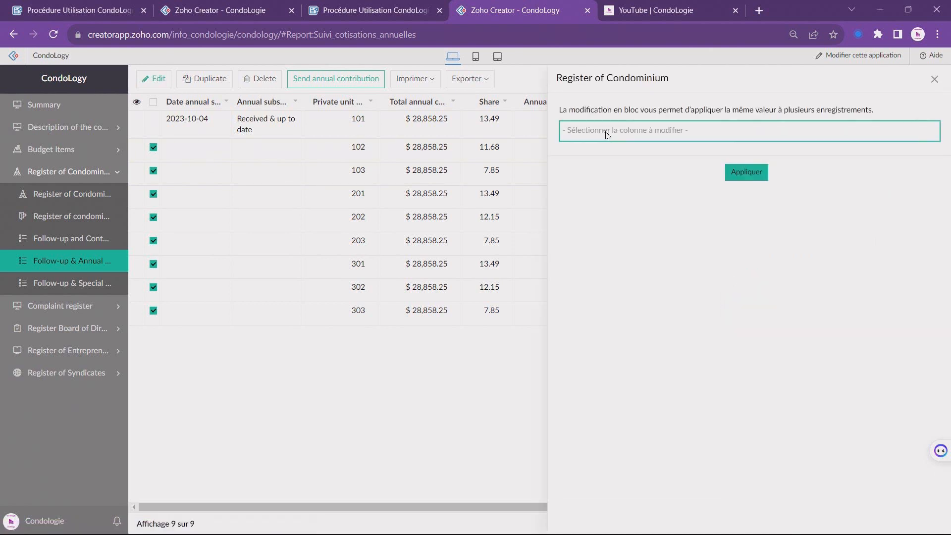
click(606, 133)
text(sent)
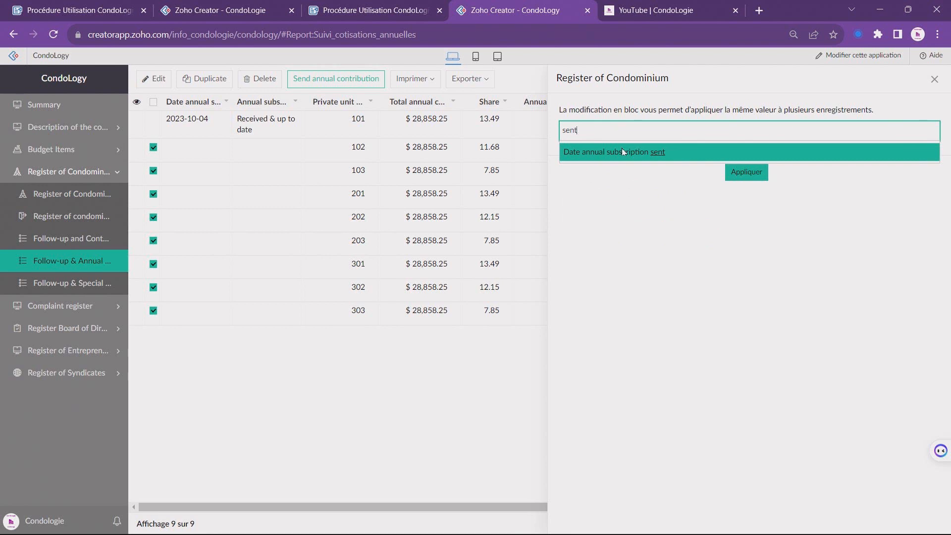
click(624, 151)
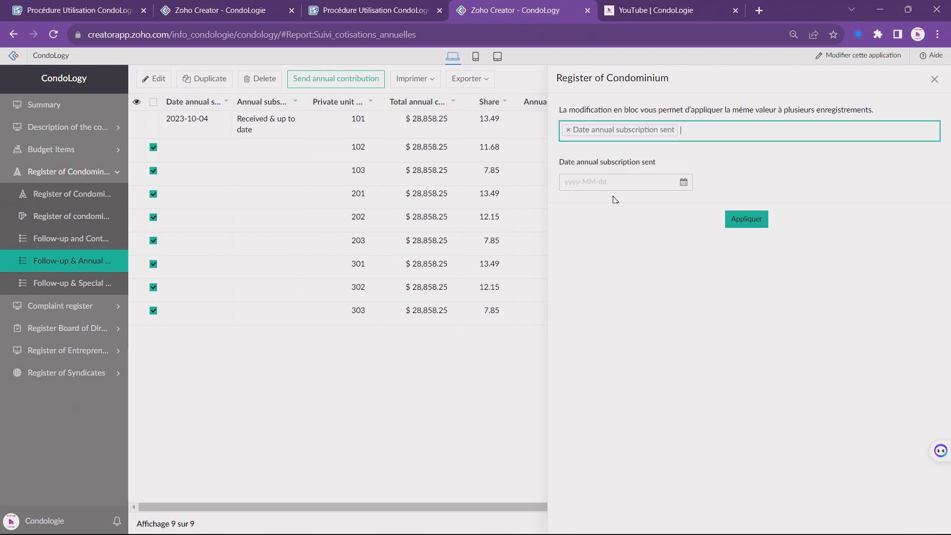
click(616, 182)
click(642, 250)
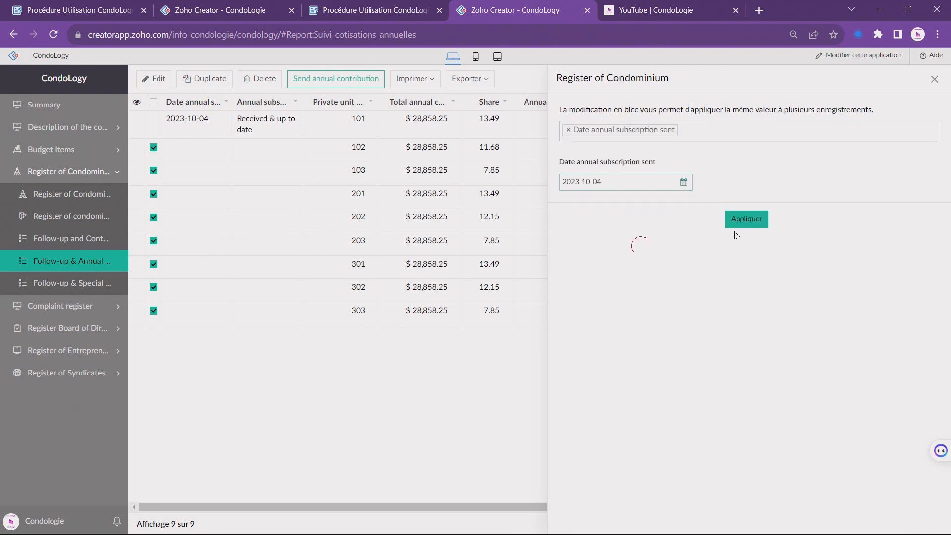
Add Annual subscription status to the bulk edit as Received & up to date and apply the changes to the selected units
click(680, 128)
text(annual)
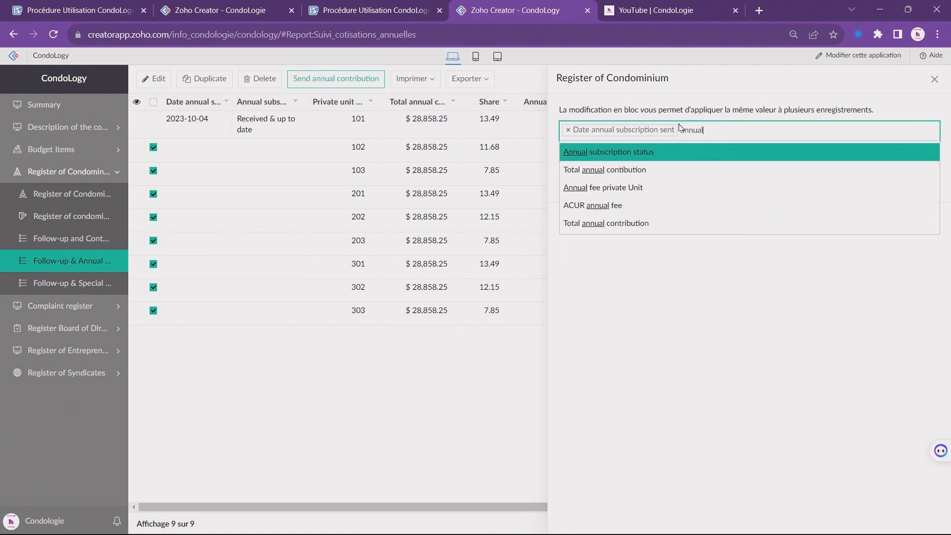
click(642, 153)
click(623, 230)
click(627, 267)
click(748, 266)
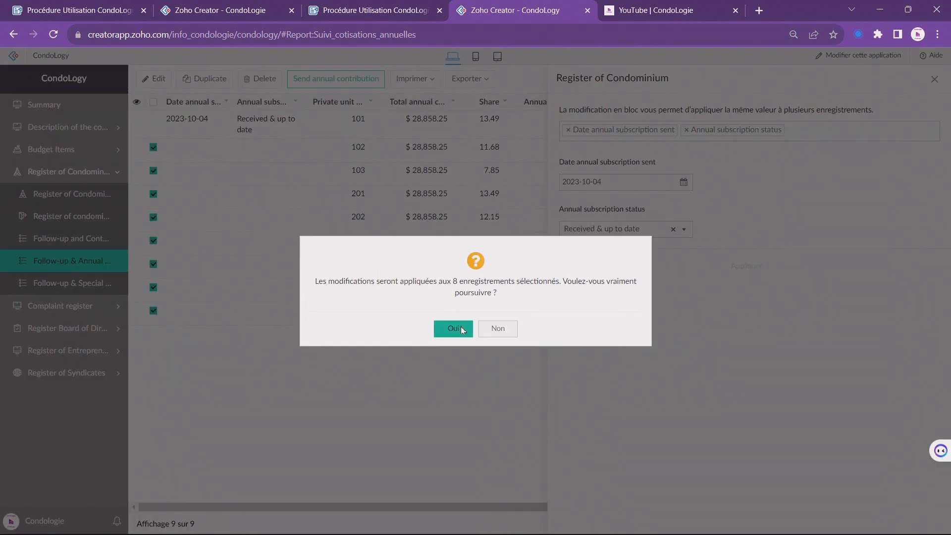
click(463, 327)
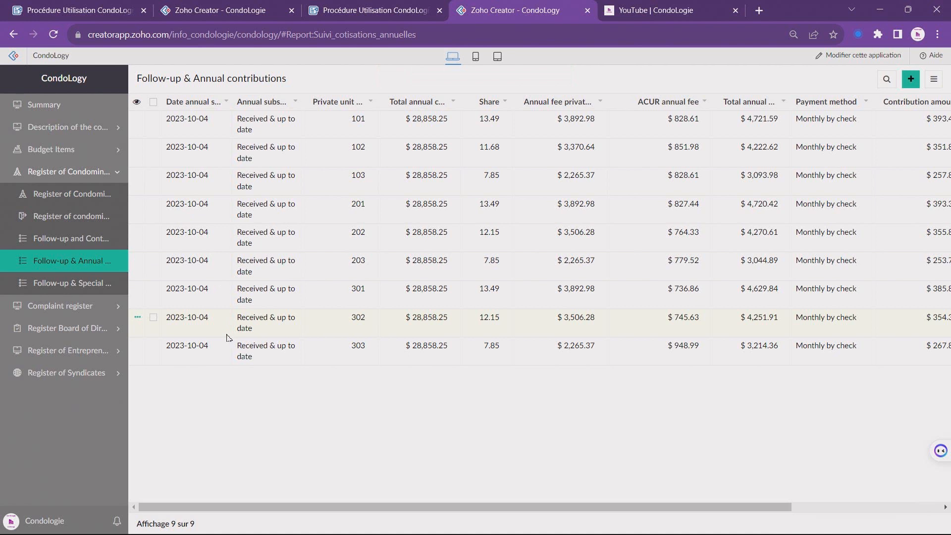
Open the Synd 4 record for editing from the Register of Syndicates report
click(64, 373)
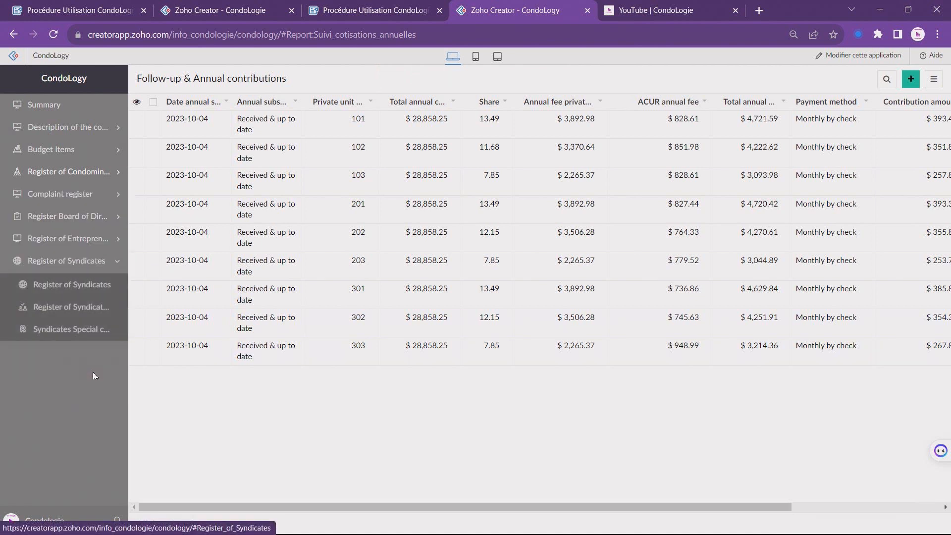
click(80, 307)
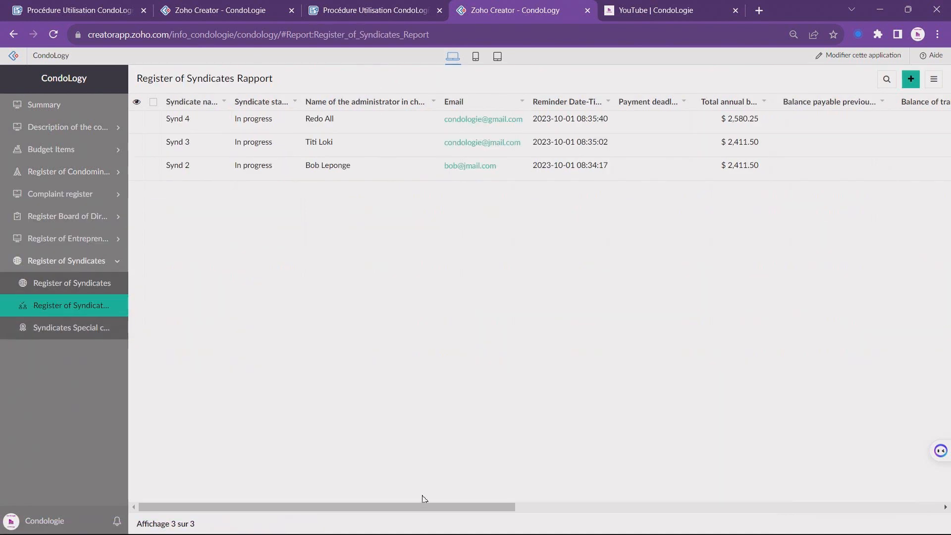
drag(429, 507, 868, 470)
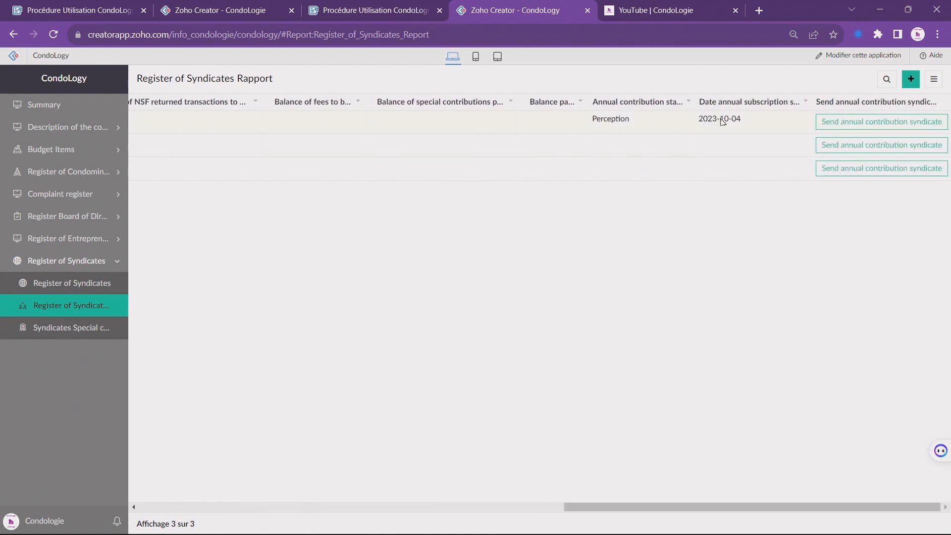
click(480, 126)
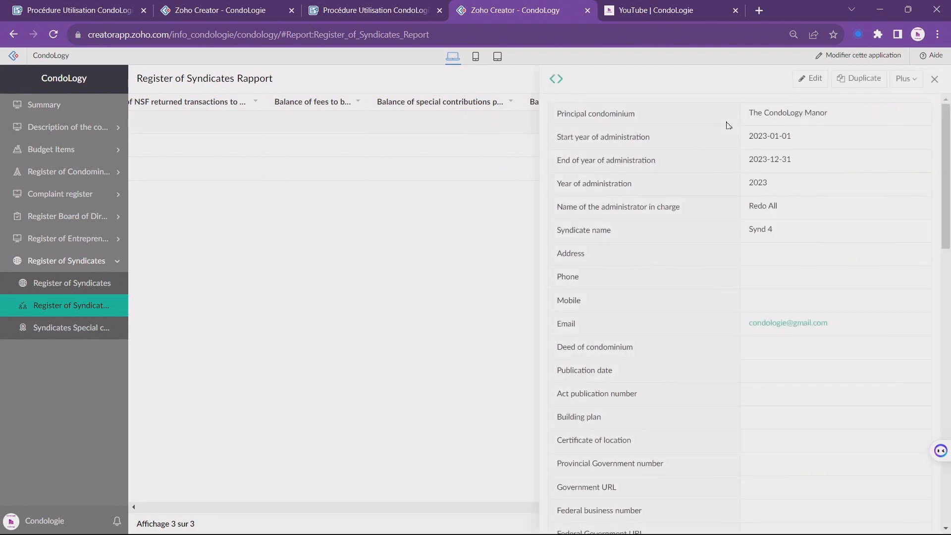
click(815, 79)
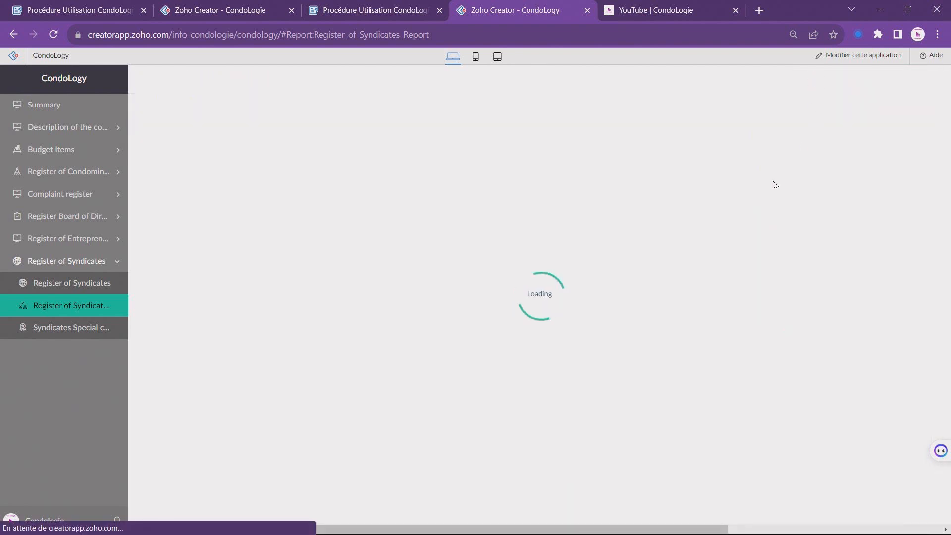
Set the syndicate's annual contribution status to Received & up to date and save the record
scroll(273, 287, down, 3)
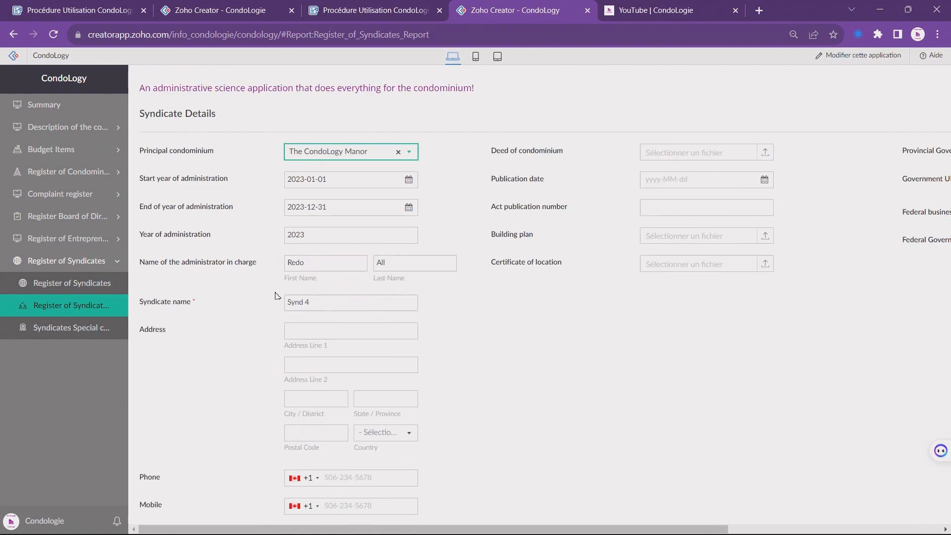
scroll(279, 322, down, 8)
scroll(287, 346, down, 3)
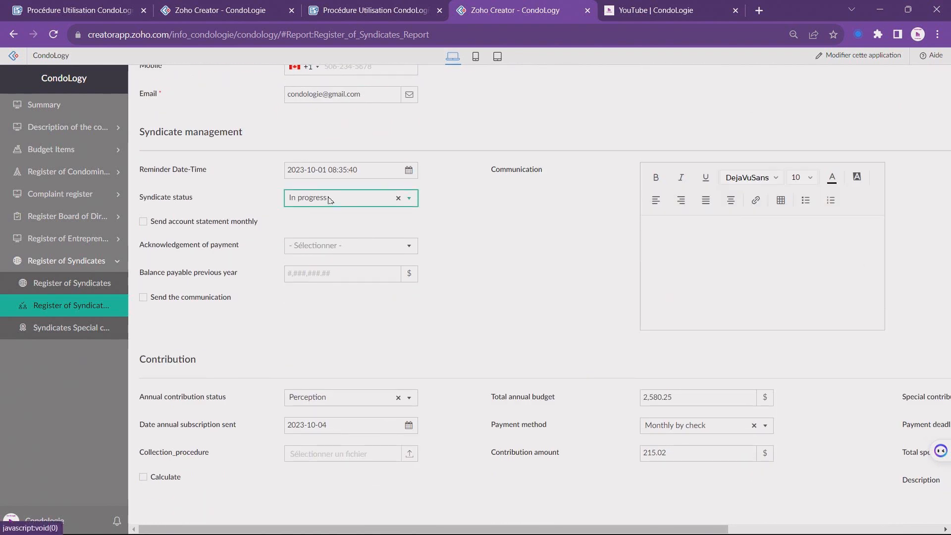
scroll(327, 312, down, 1)
click(324, 336)
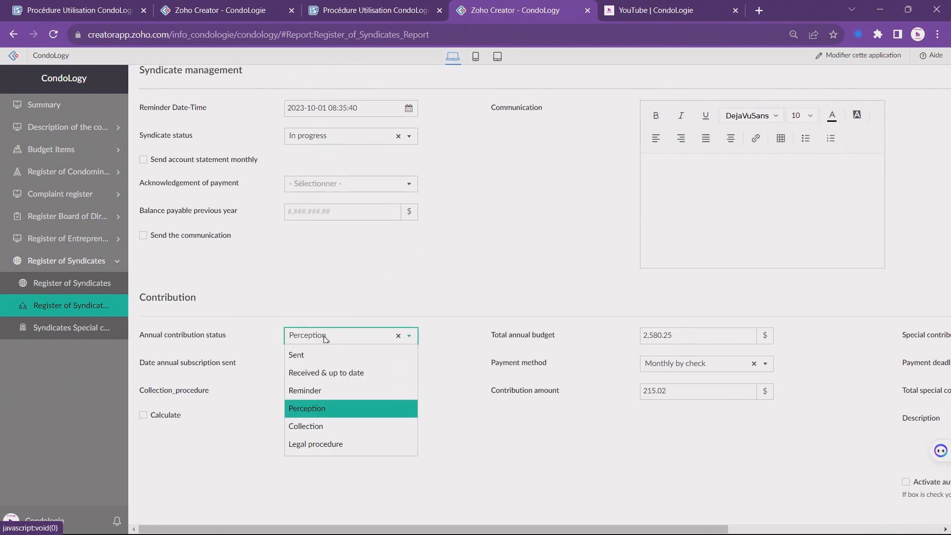
click(330, 373)
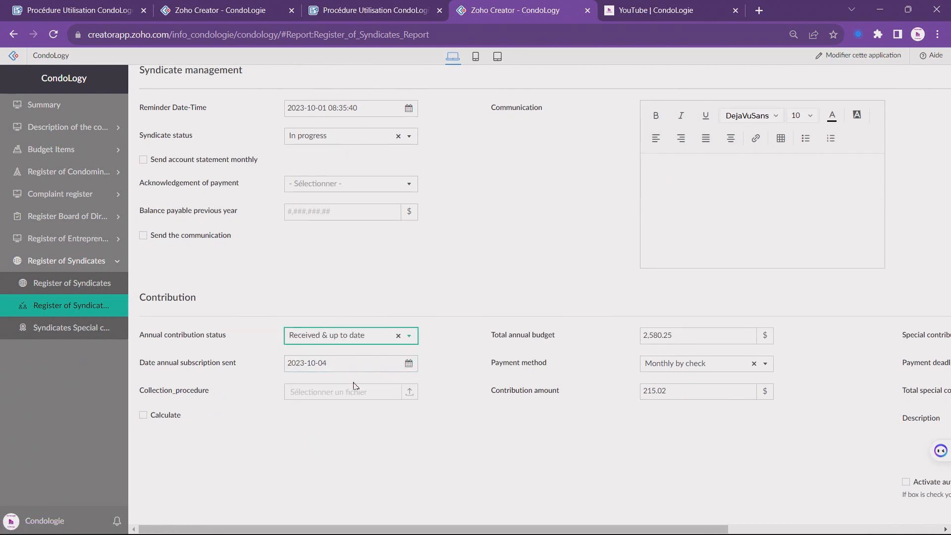
scroll(373, 397, down, 5)
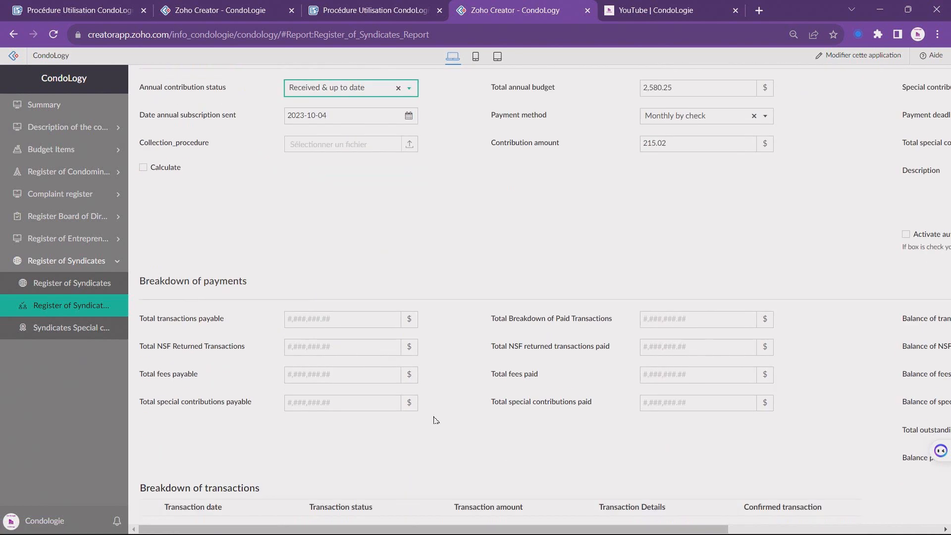
click(301, 510)
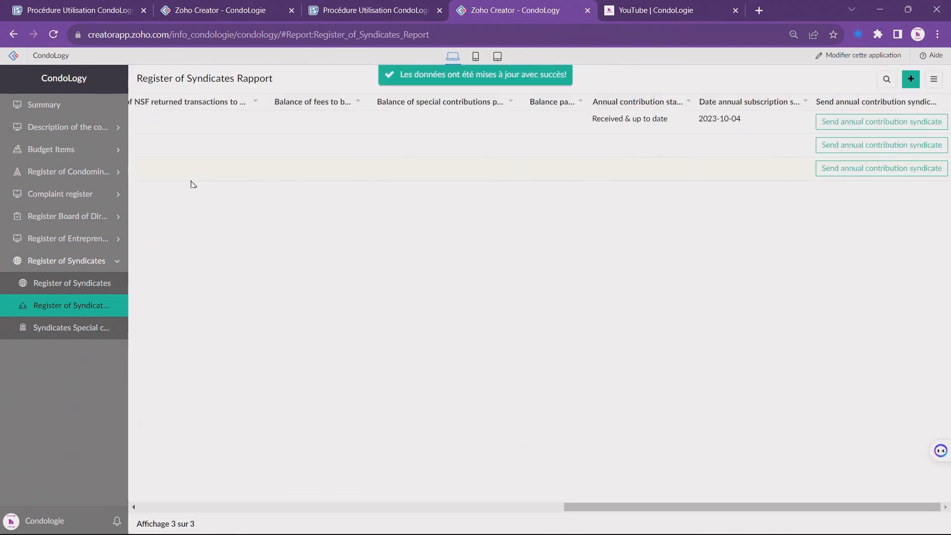
Select all syndicates in the report for bulk editing and set Annual contribution status to Received & up to date
drag(601, 511, 176, 510)
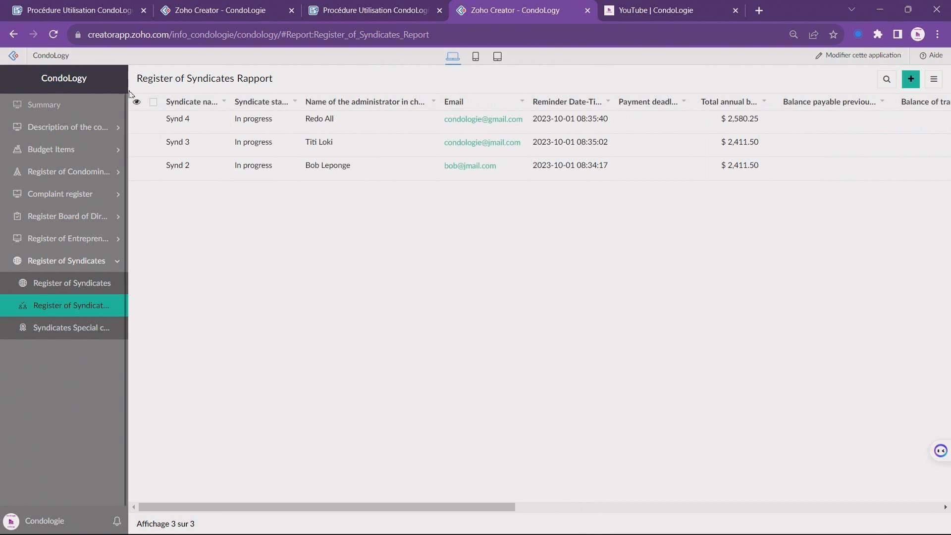
click(154, 103)
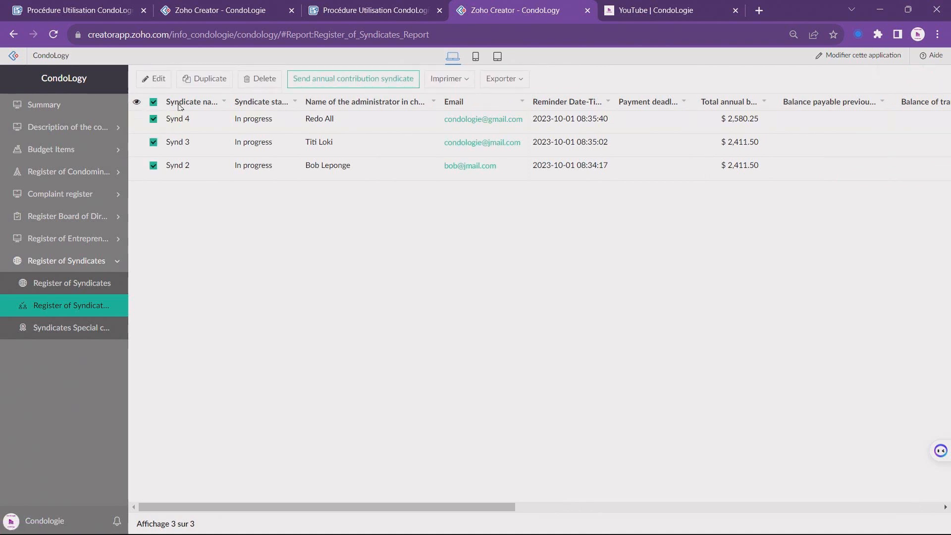
click(157, 78)
click(603, 133)
text(d)
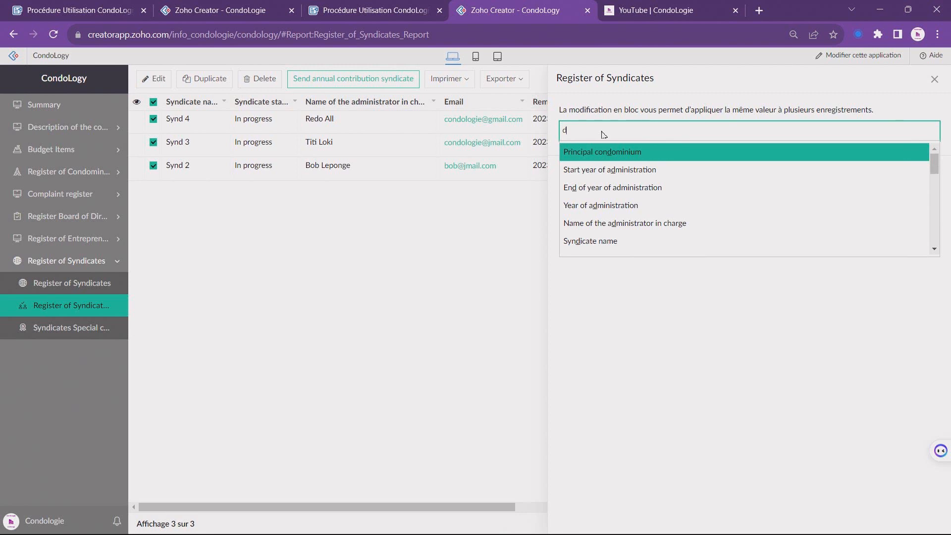
key(BackSpace)
text(stat)
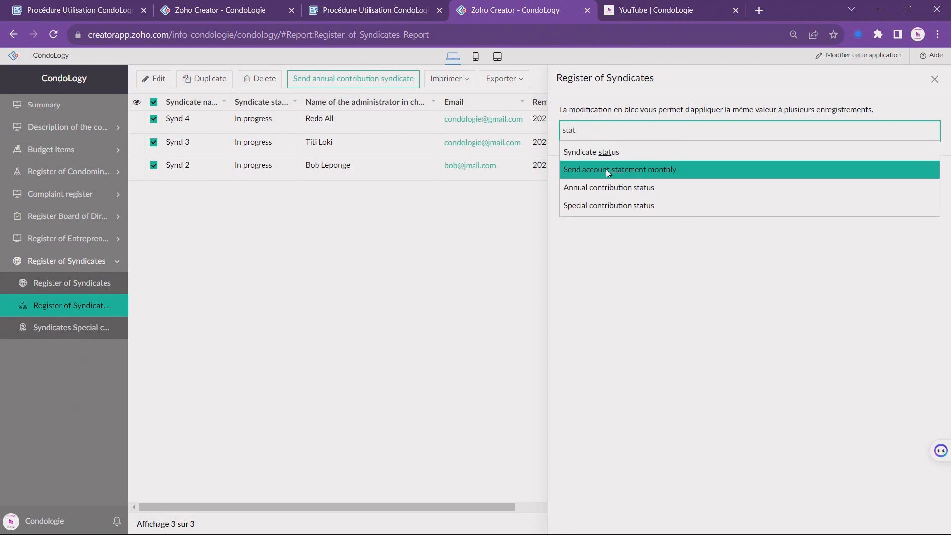
click(616, 187)
click(613, 179)
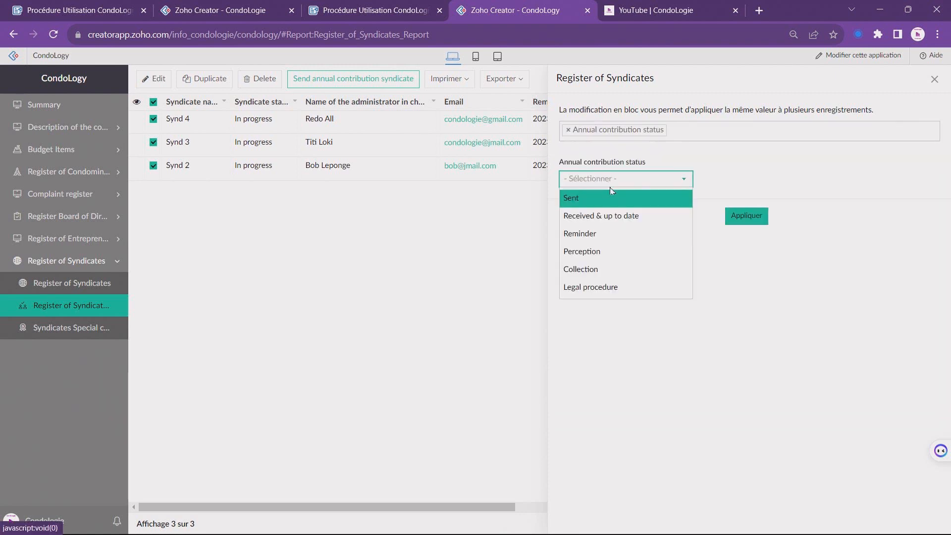
click(613, 216)
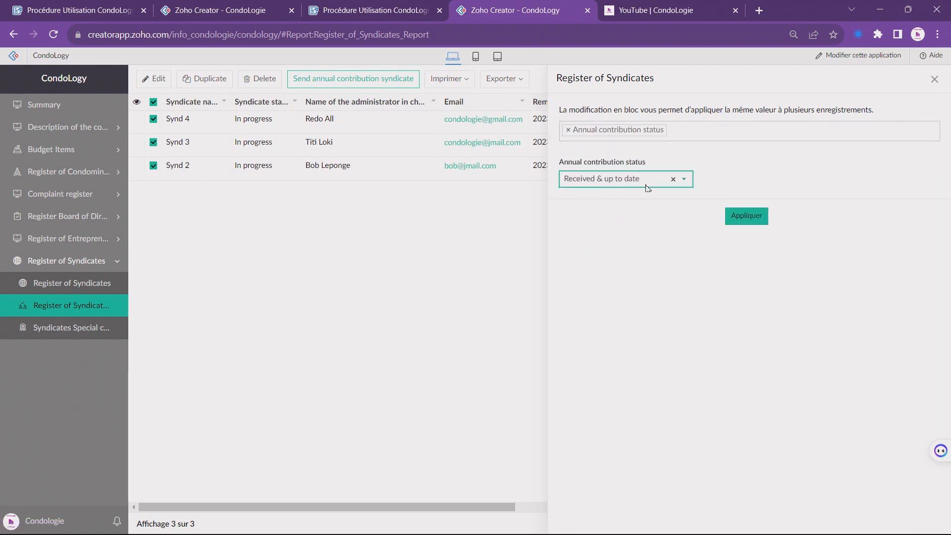
Add Date annual subscription sent to the bulk edit as 2023-10-04 and apply the changes to all selected syndicates
click(690, 140)
text(date)
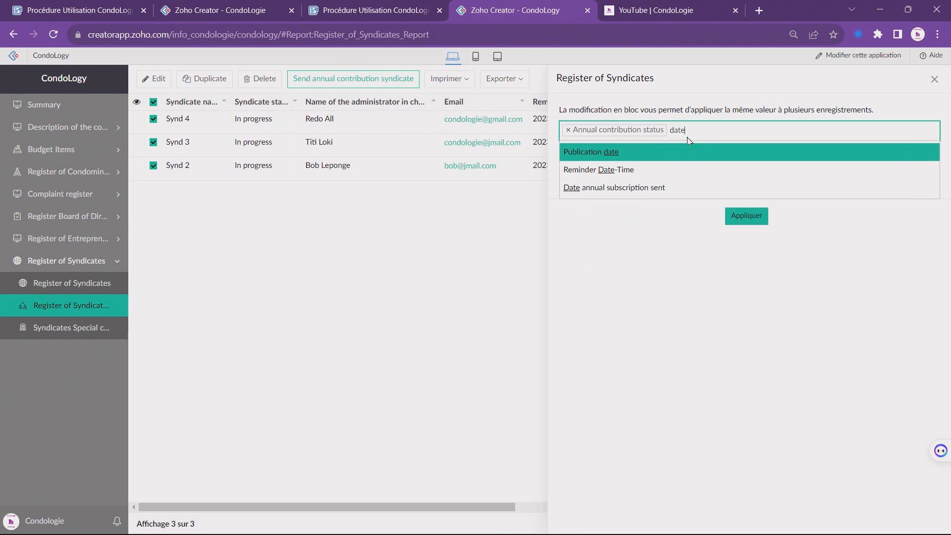
click(655, 187)
click(621, 223)
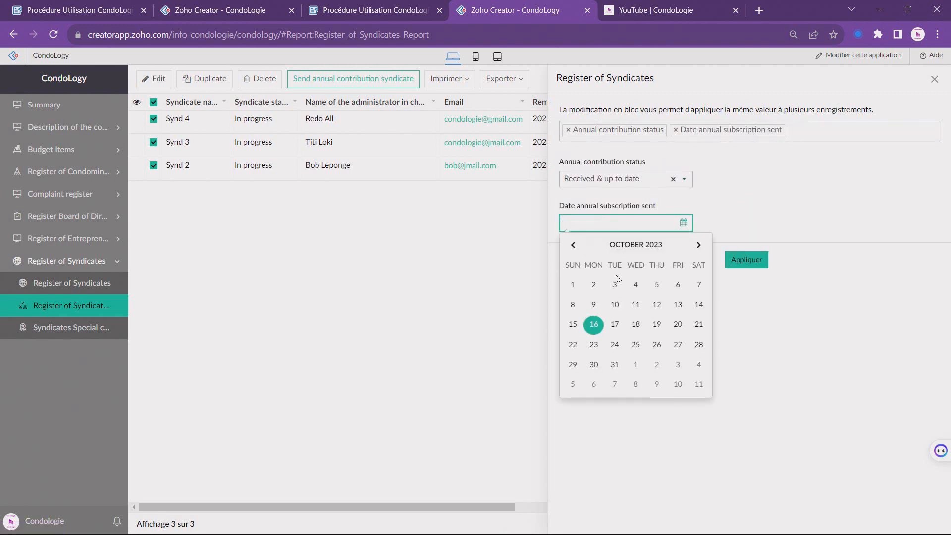
click(634, 285)
click(745, 260)
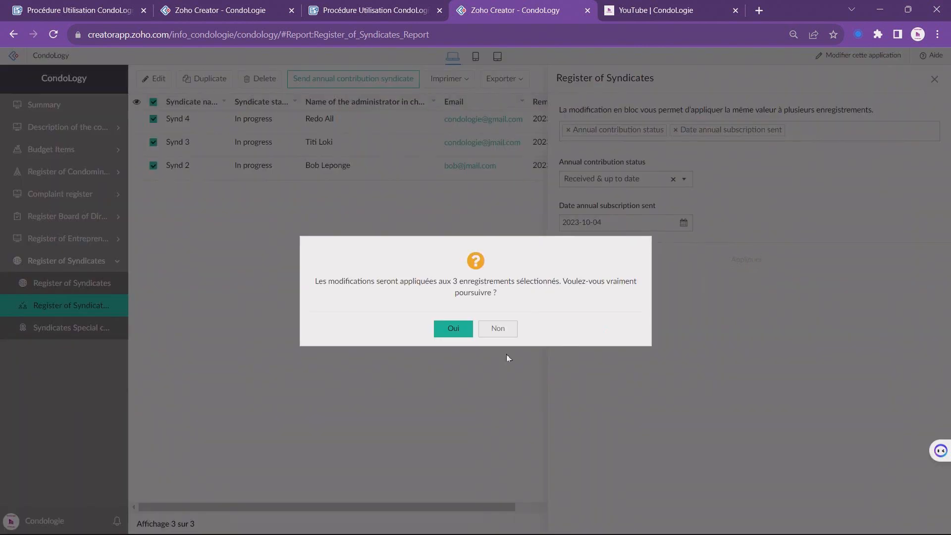
click(453, 330)
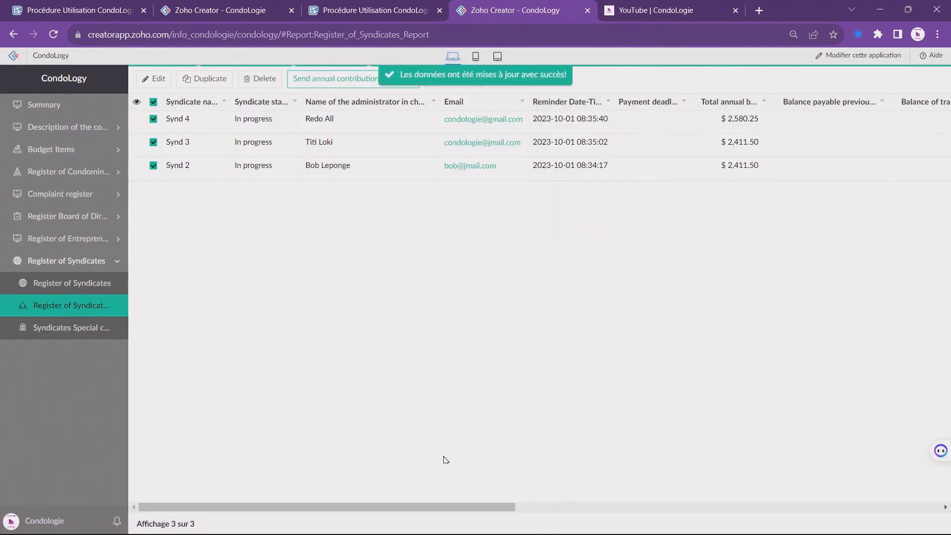
drag(417, 507, 877, 480)
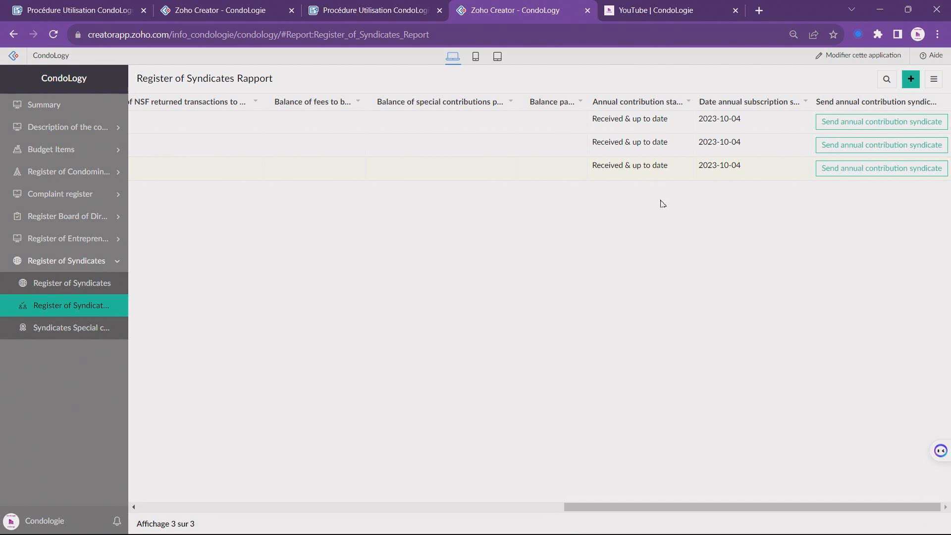
drag(585, 510, 151, 521)
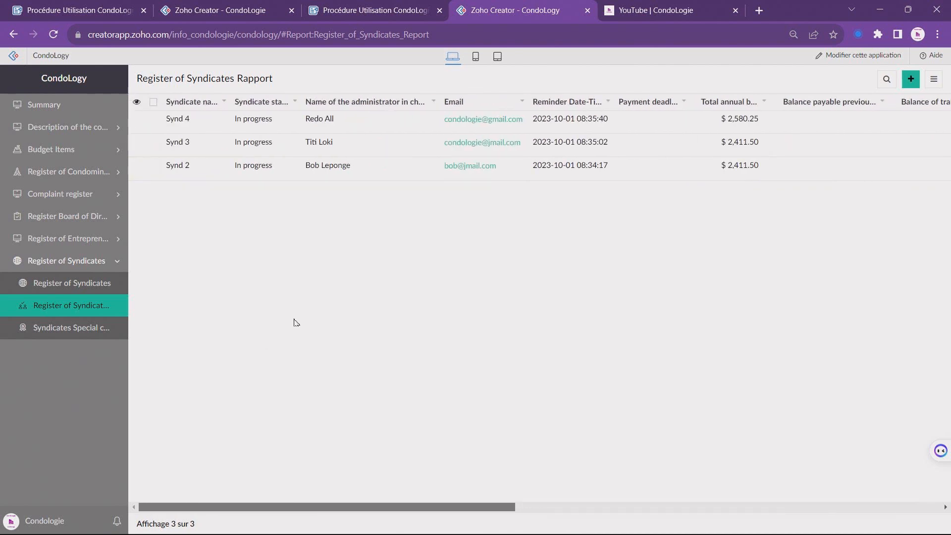